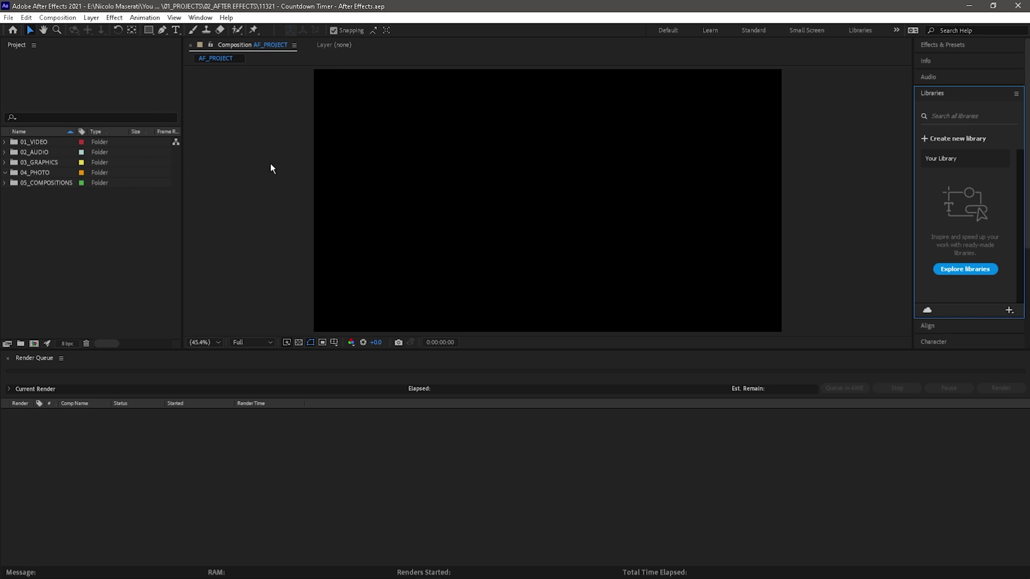
Create a 'Countdown Timer' composition at 1920x1080, 23.976 fps, lasting 0:05:00:00
left_click(57, 18)
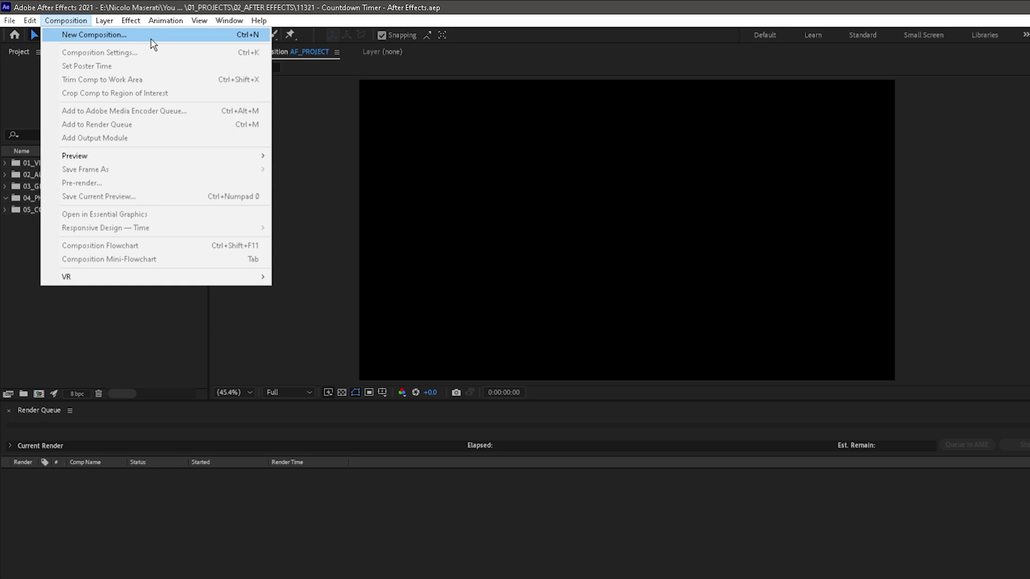
left_click(149, 40)
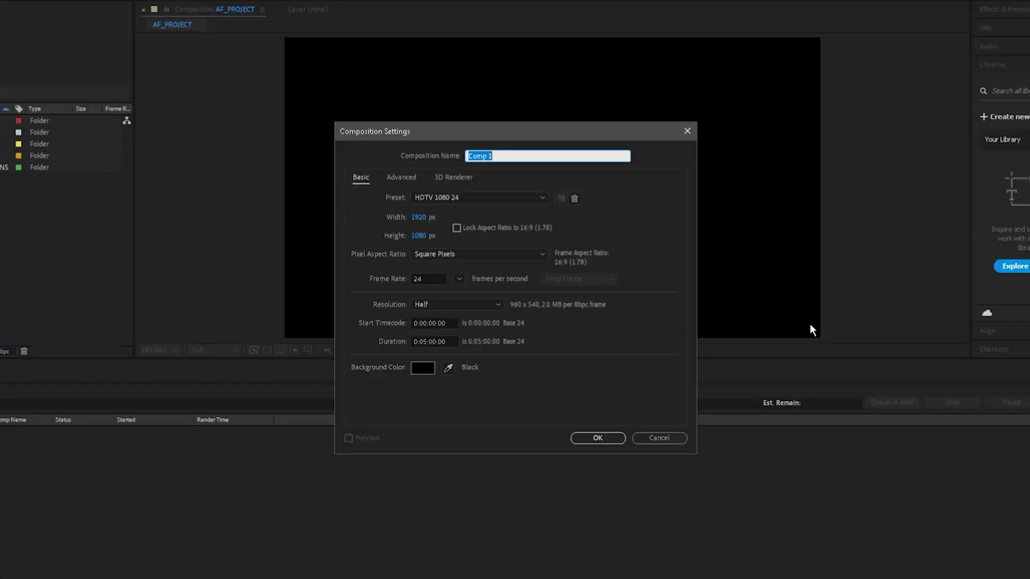
type("Countdown Timer")
left_click(460, 279)
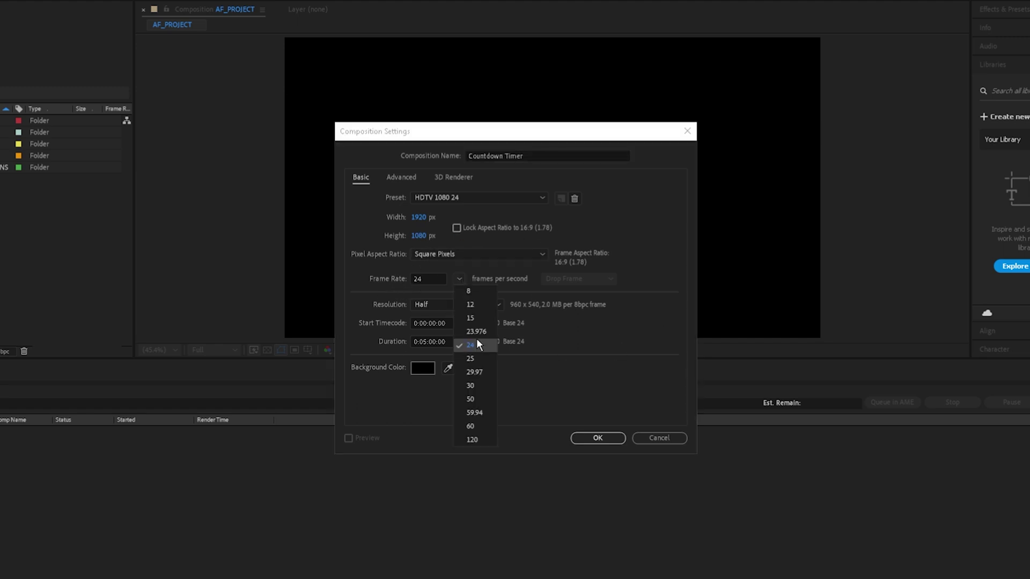
left_click(476, 339)
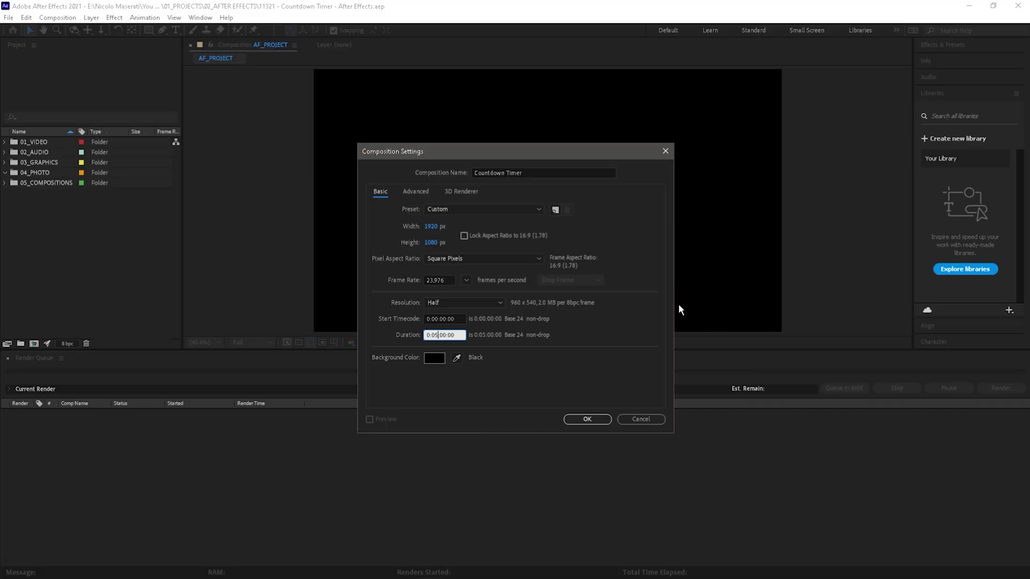
left_click(589, 419)
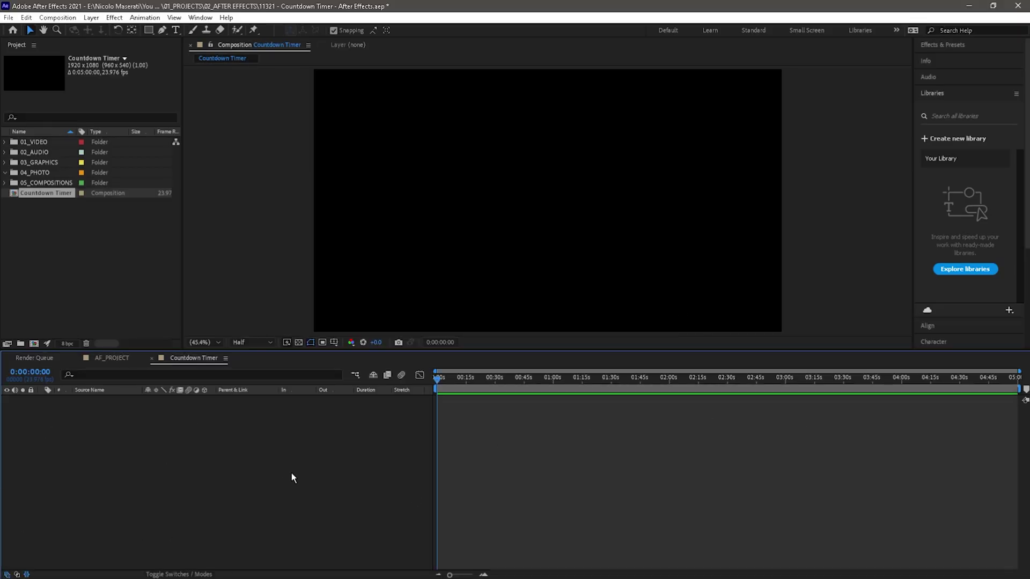
Add a new empty text layer and expand it down to its Source Text property
right_click(233, 463)
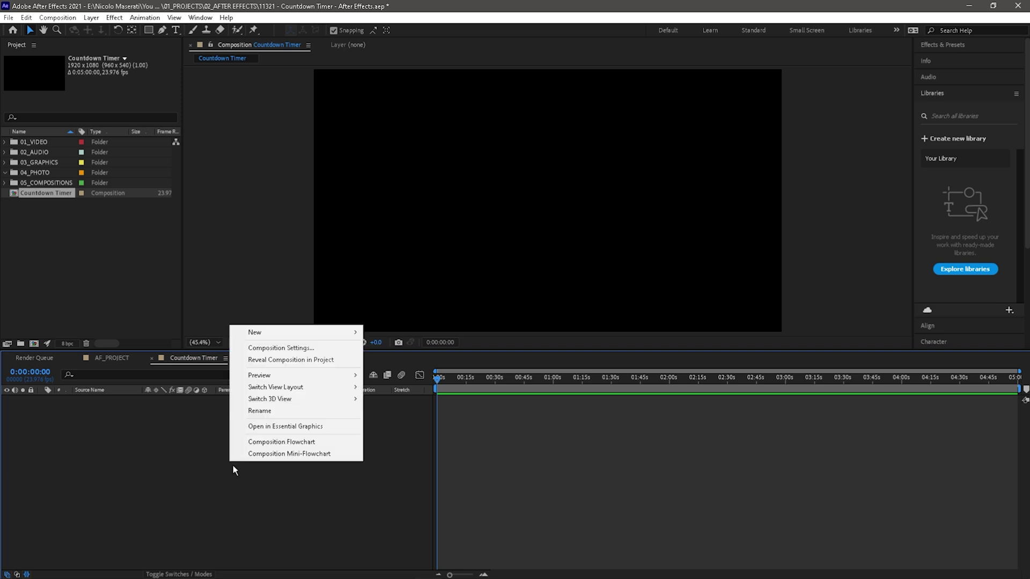
mouse_move(321, 334)
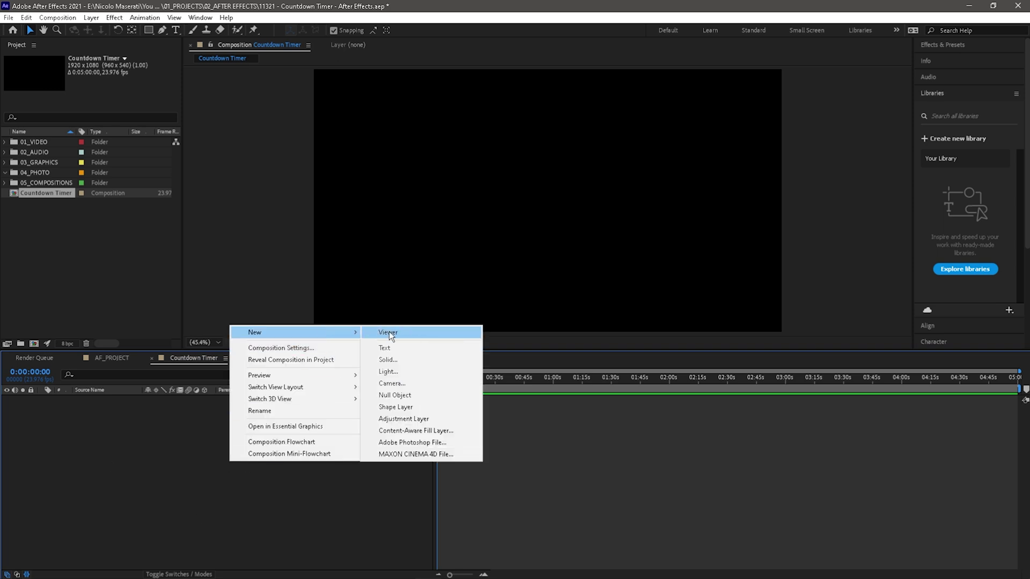
left_click(400, 348)
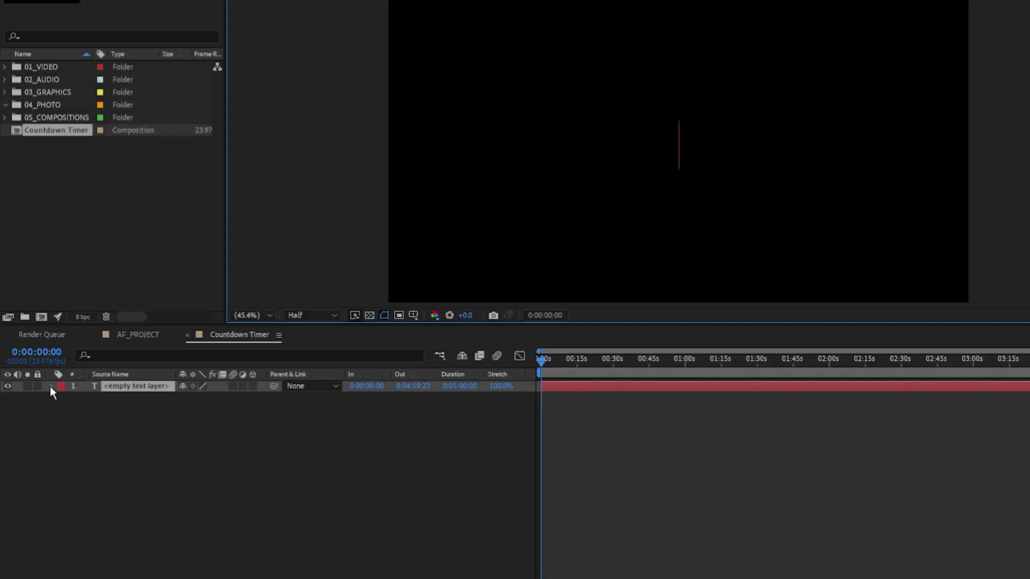
left_click(51, 386)
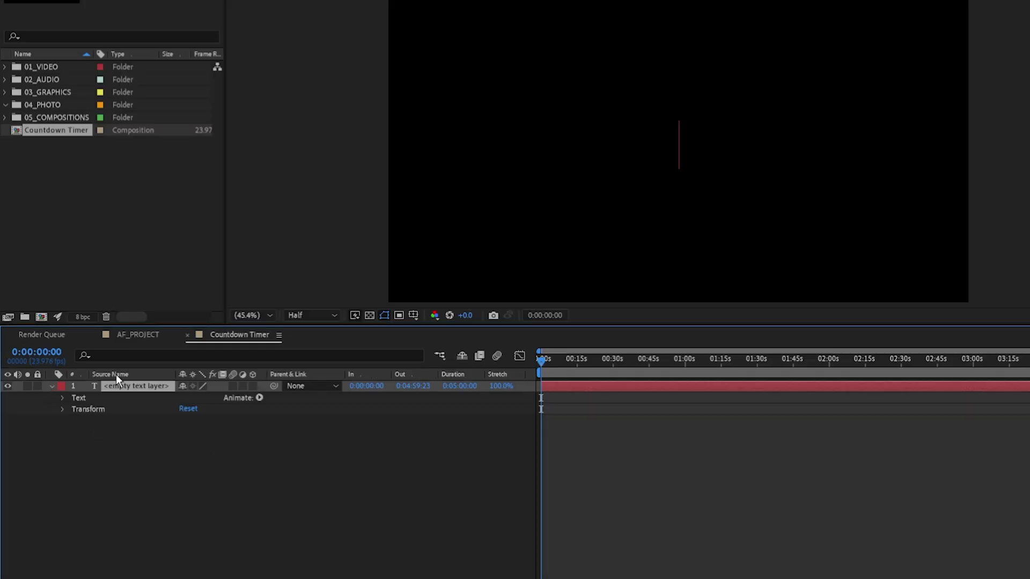
left_click(63, 398)
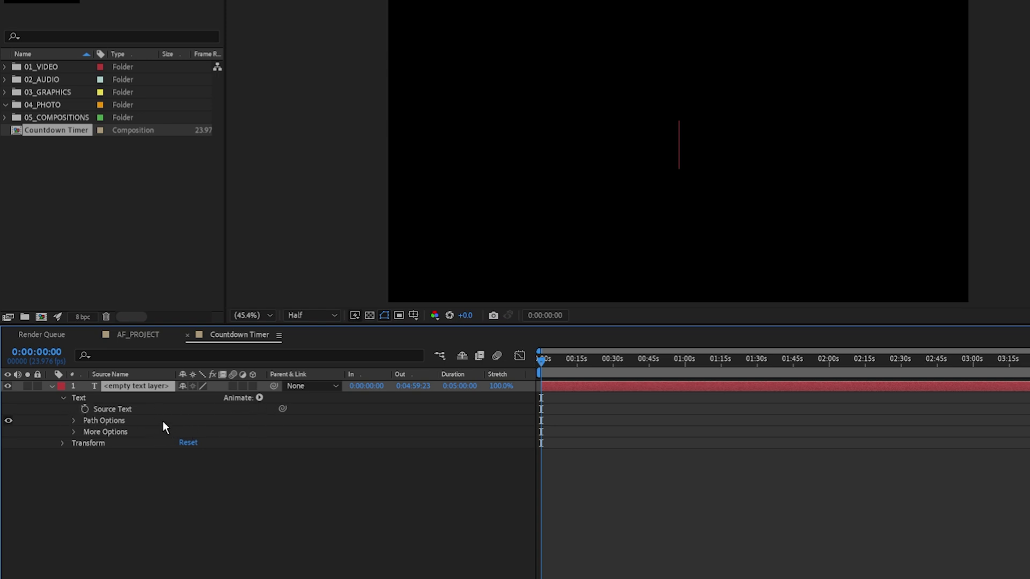
Add an expression to Source Text and paste in the st = 300 countdown code
left_click(84, 409)
left_click(84, 409, "alt")
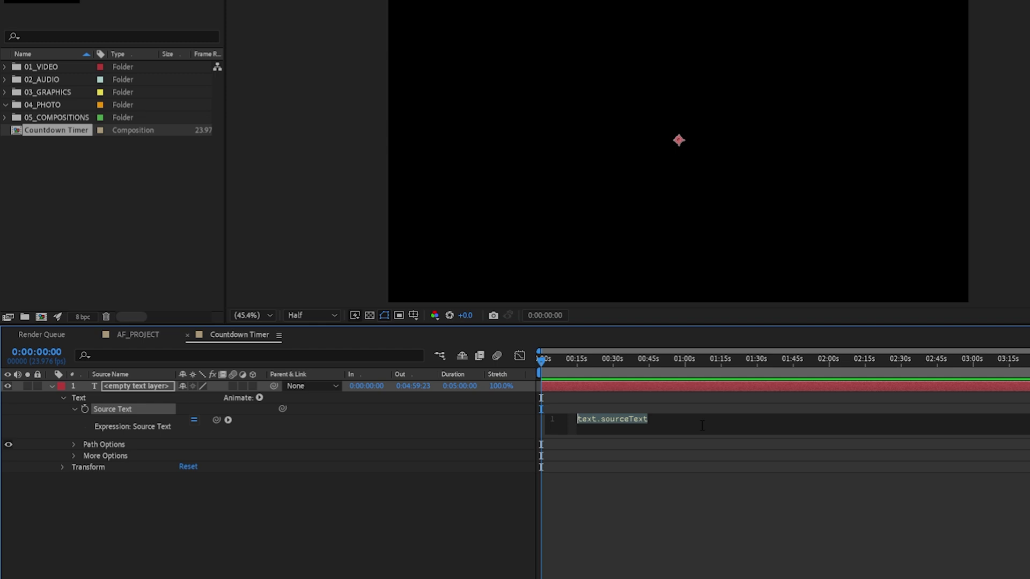
key("ctrl+v")
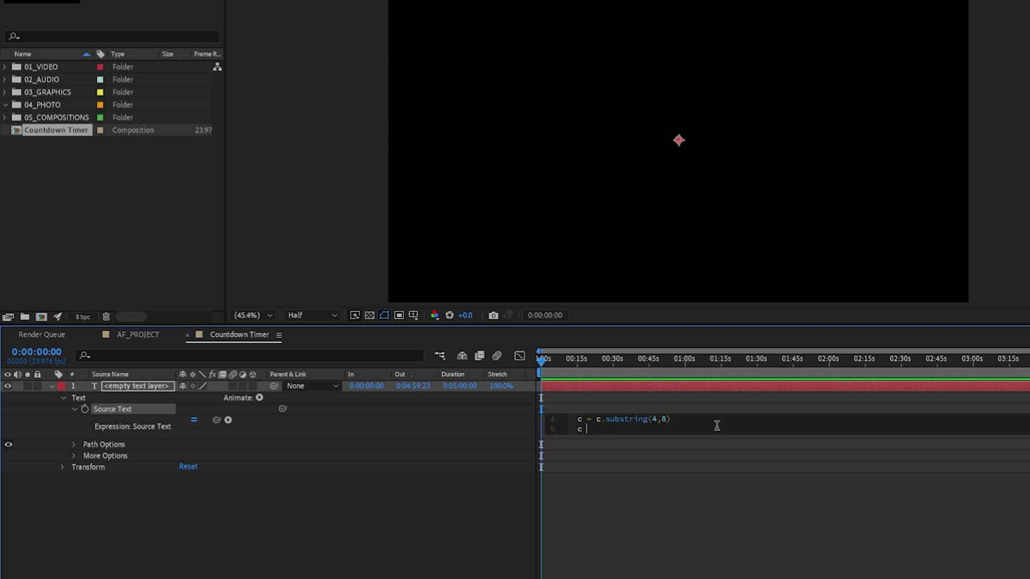
left_click_drag(603, 438, 604, 482)
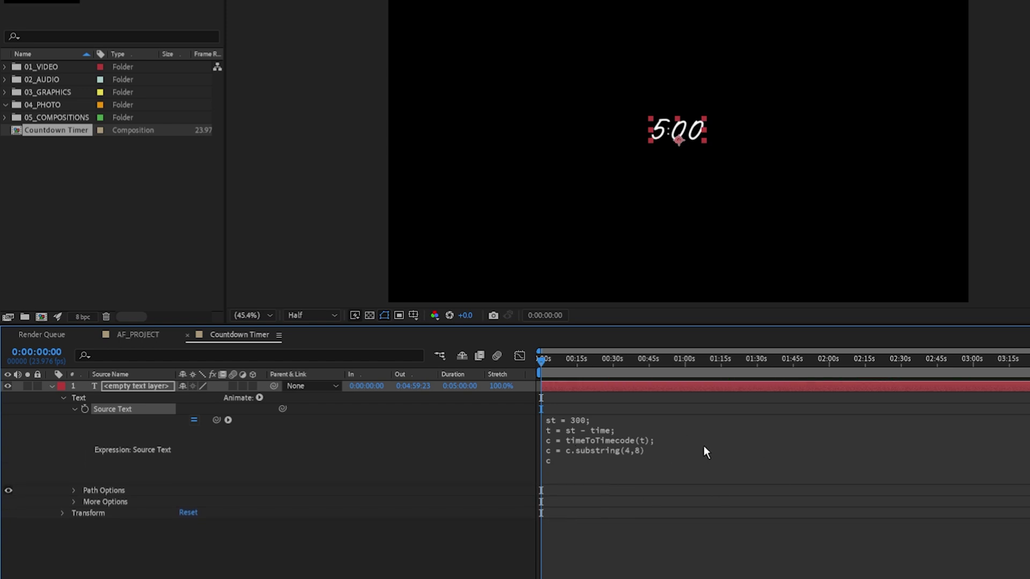
Apply the expression and preview the timer counting down from 5:00
left_click(576, 424)
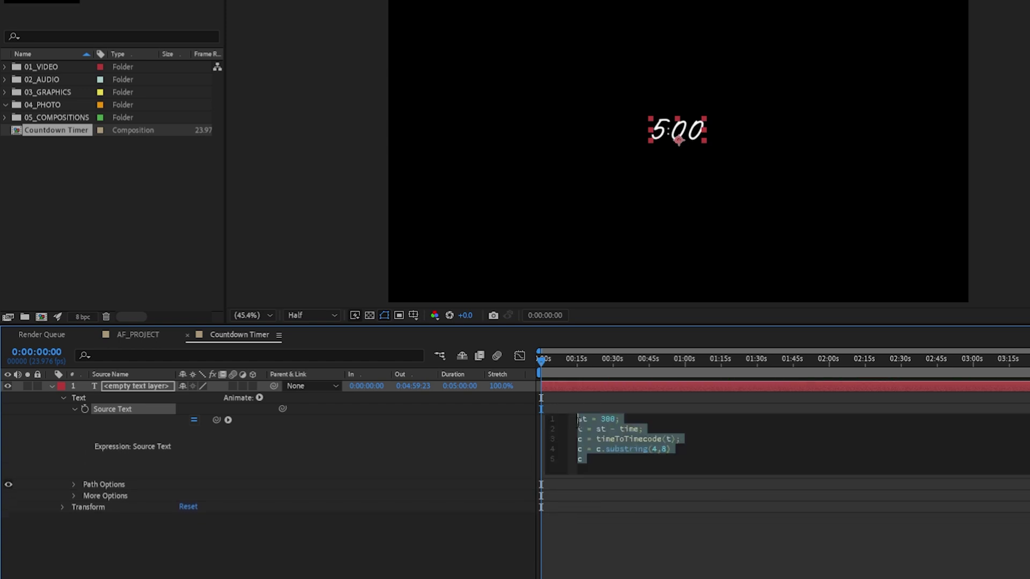
left_click(615, 420)
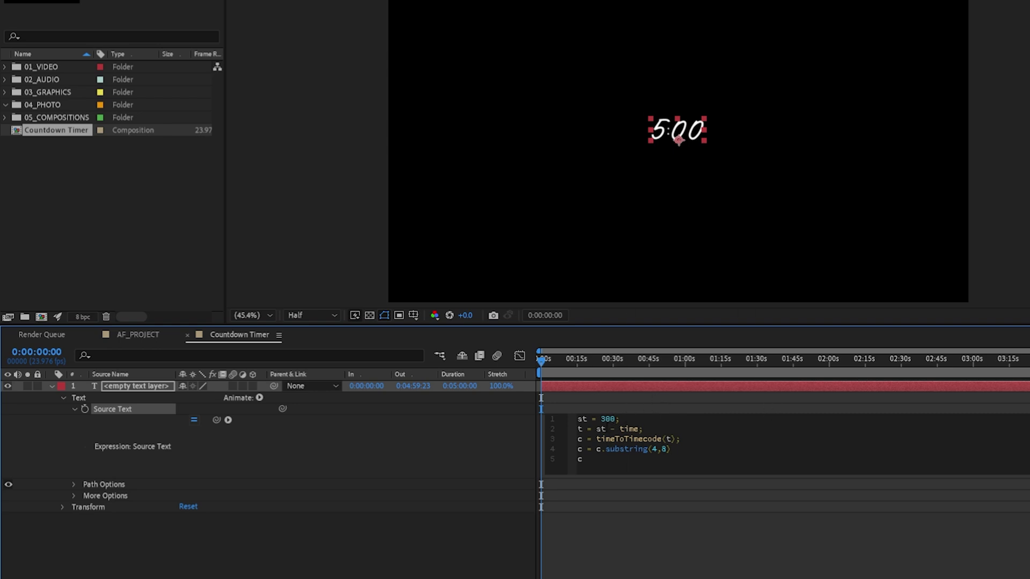
left_click(1005, 490)
key("space")
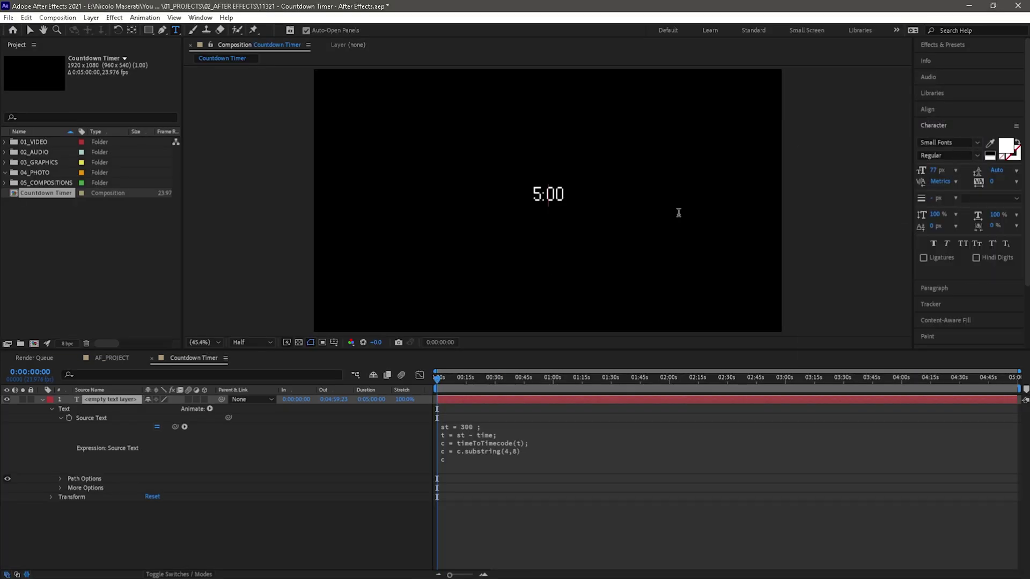
Change the expression's start value from 300 to 120, then to 60, scrubbing to check the countdown
left_click(620, 455)
key("space")
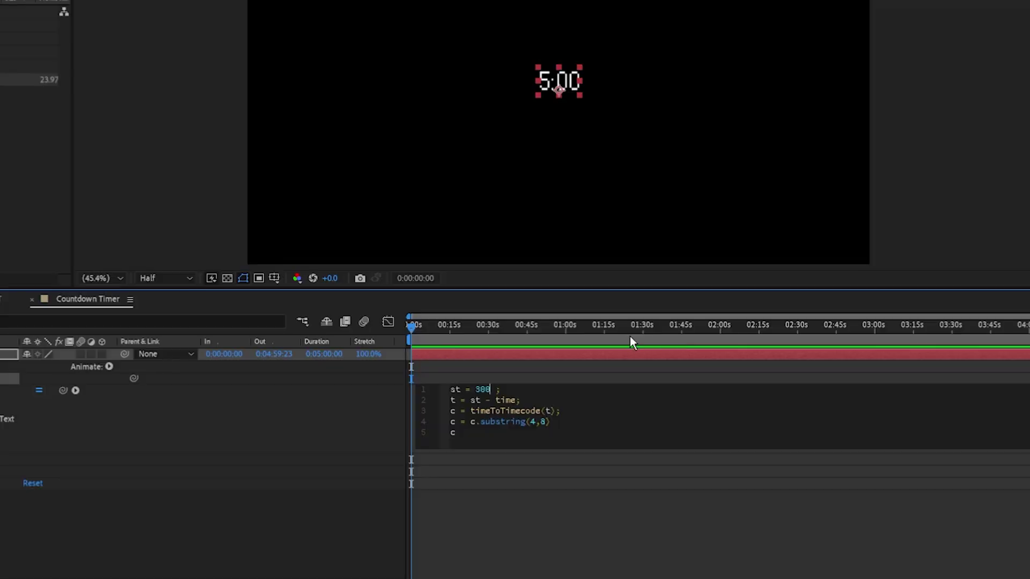
key("BackSpace")
key("BackSpace")
key("BackSpace")
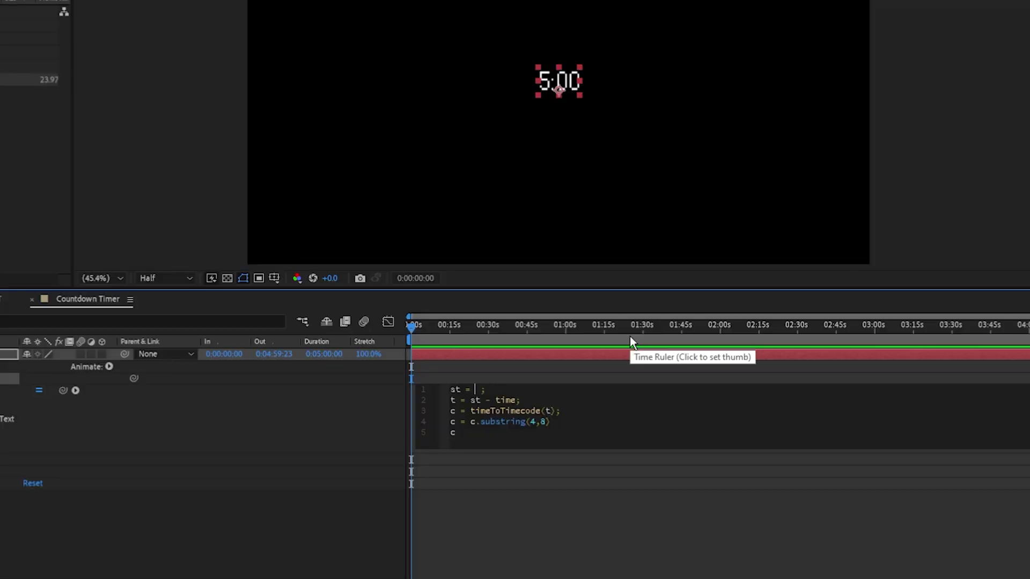
type("120")
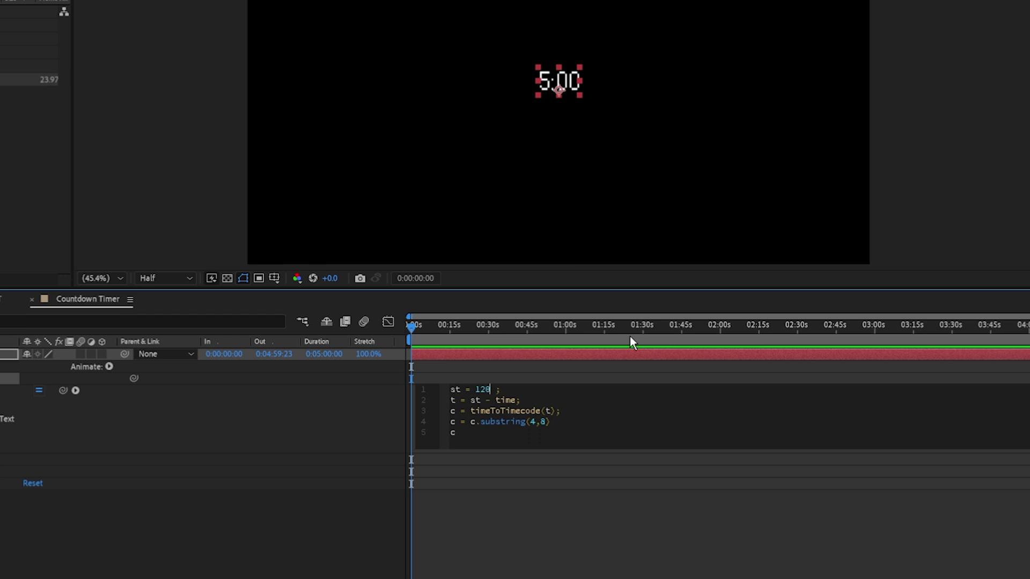
left_click(278, 348)
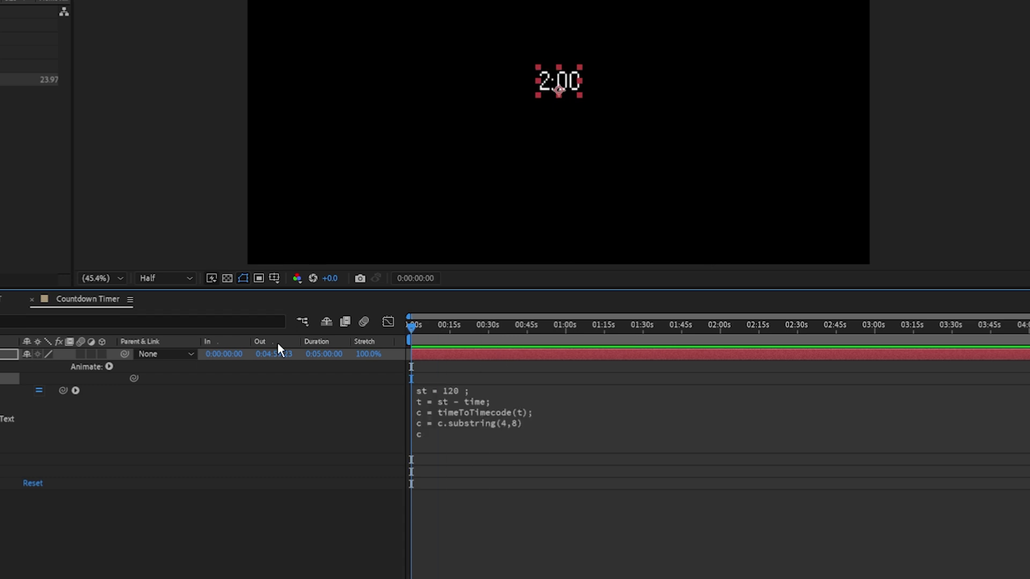
key("space")
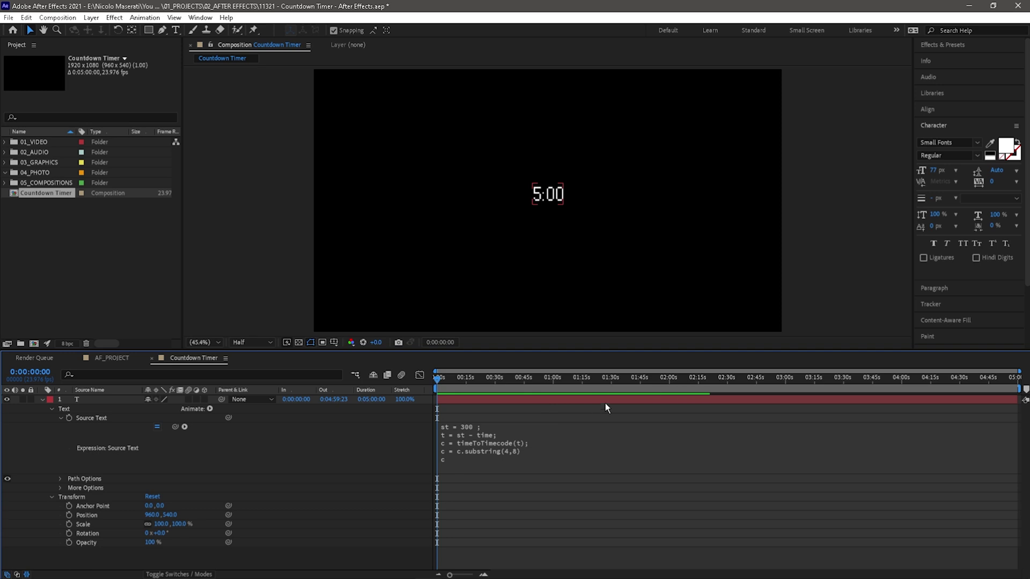
left_click_drag(469, 379, 479, 381)
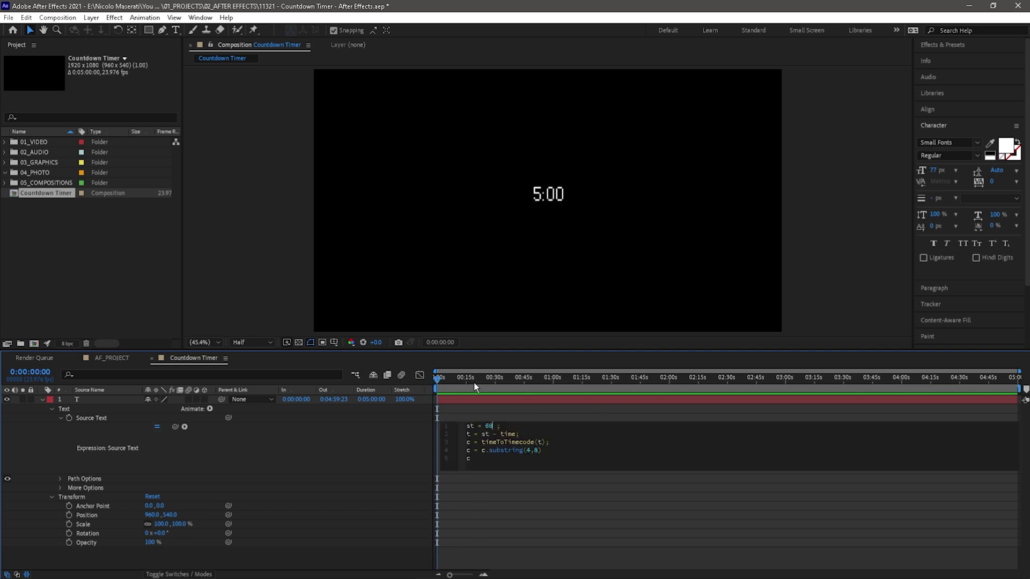
left_click(458, 523)
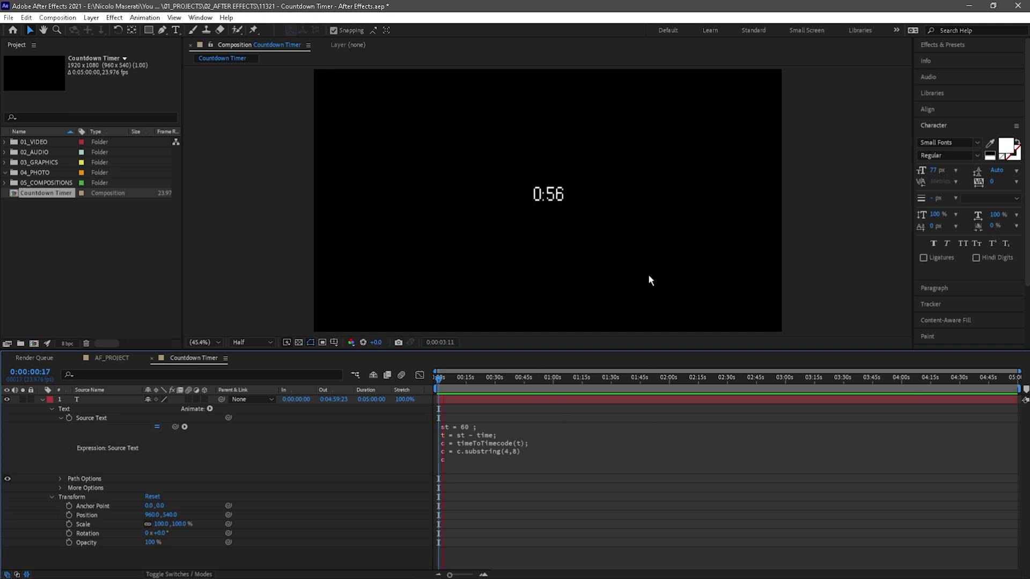
left_click_drag(513, 388, 462, 389)
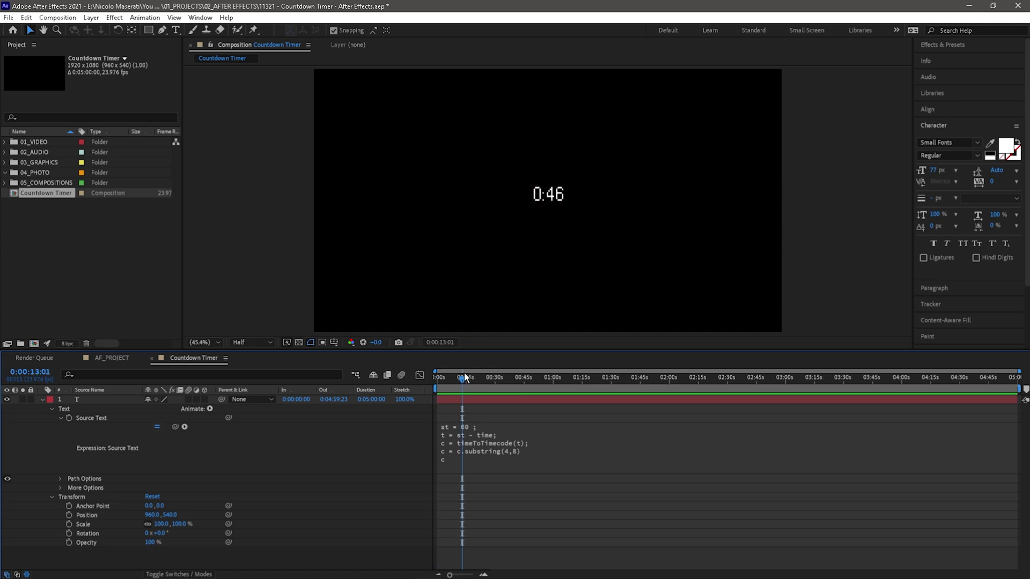
Change substring(4,8) to substring(6,8) so the timer reads 00, then select the text layer
key("Home")
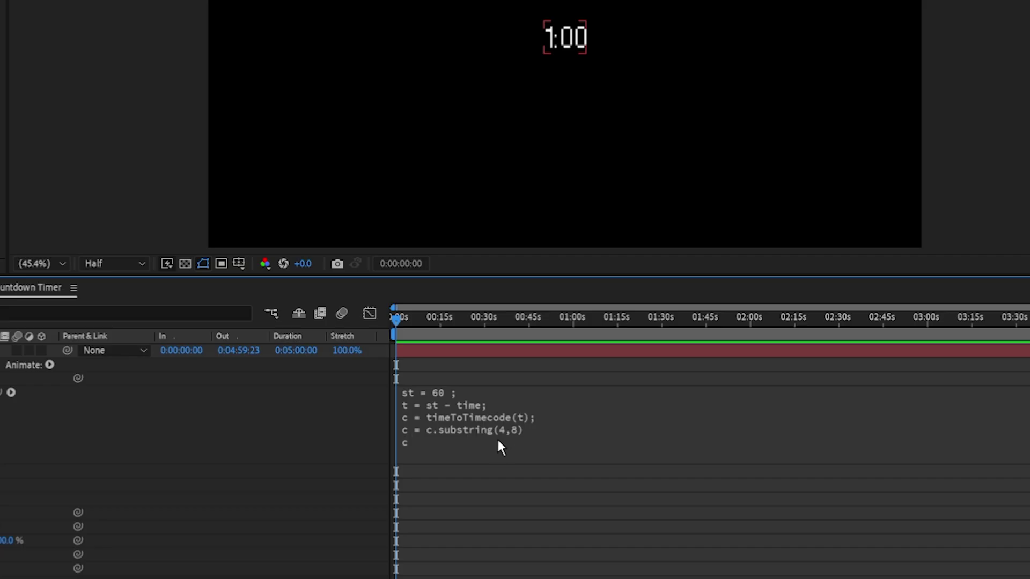
left_click(502, 428)
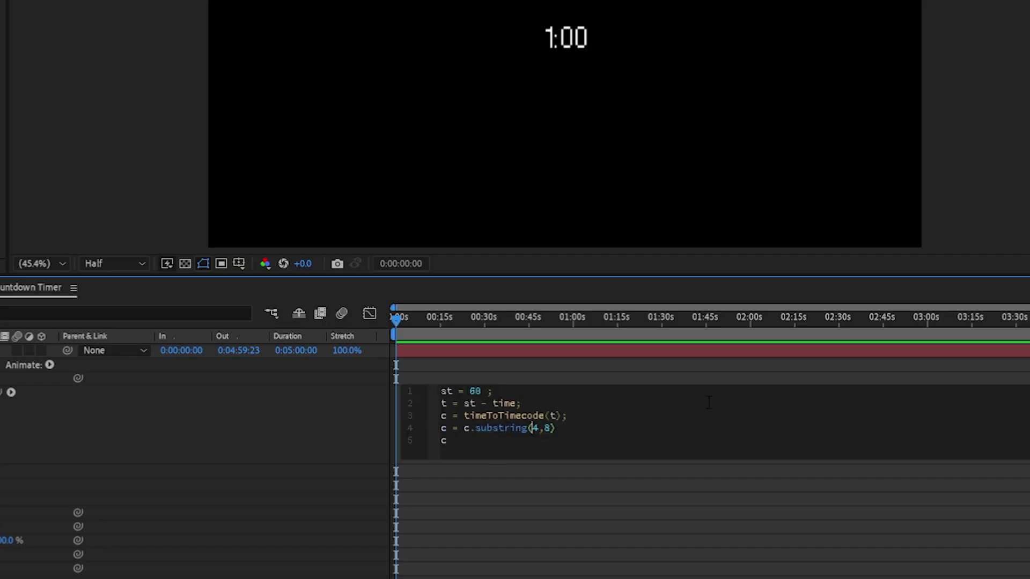
key("Delete")
type("6")
left_click(294, 329)
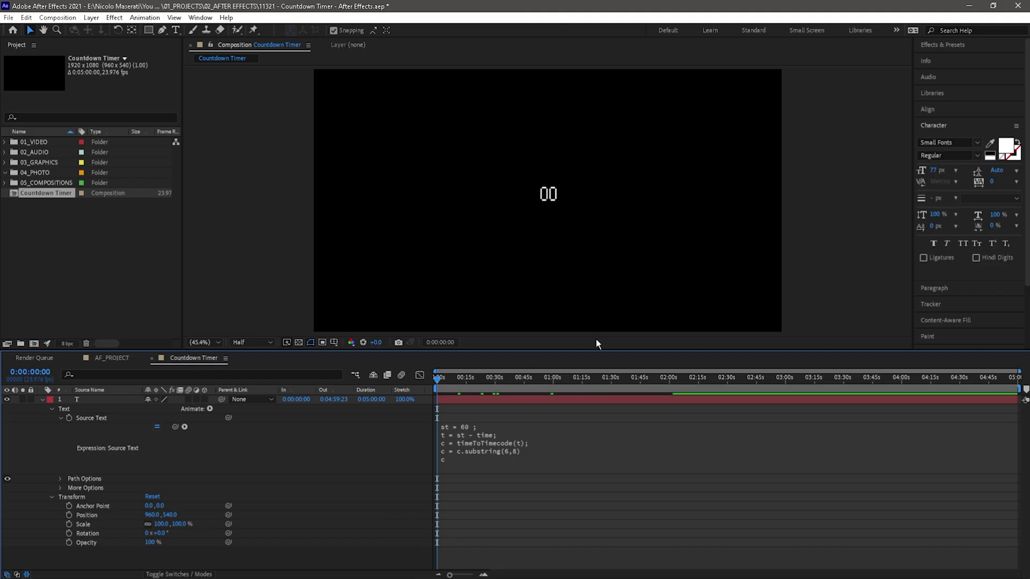
left_click(504, 399)
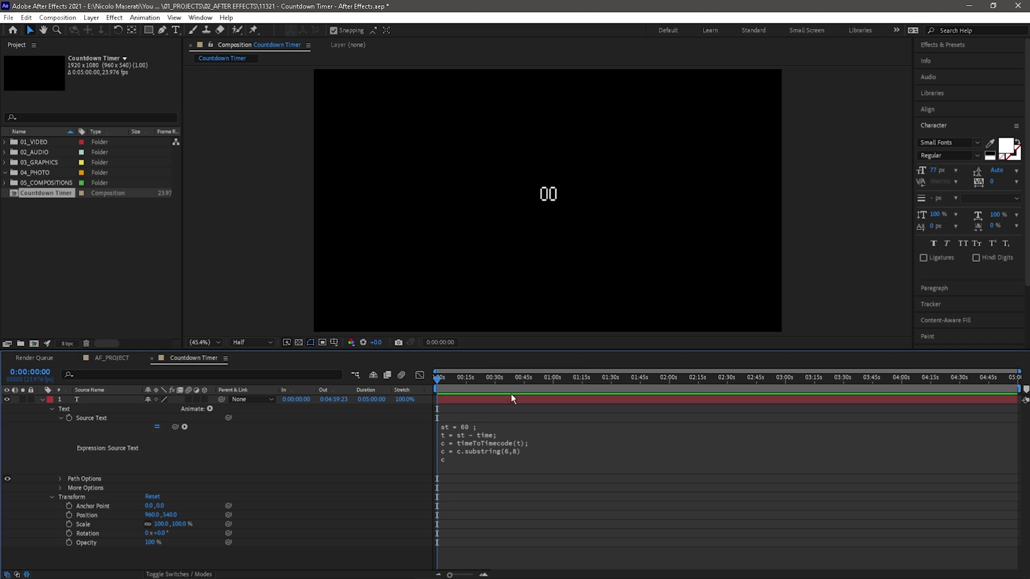